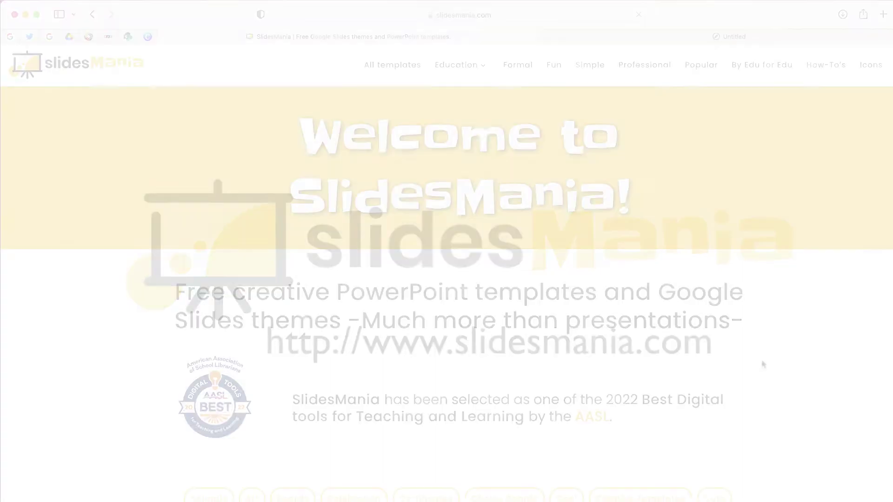
scroll(861, 326, down, 4)
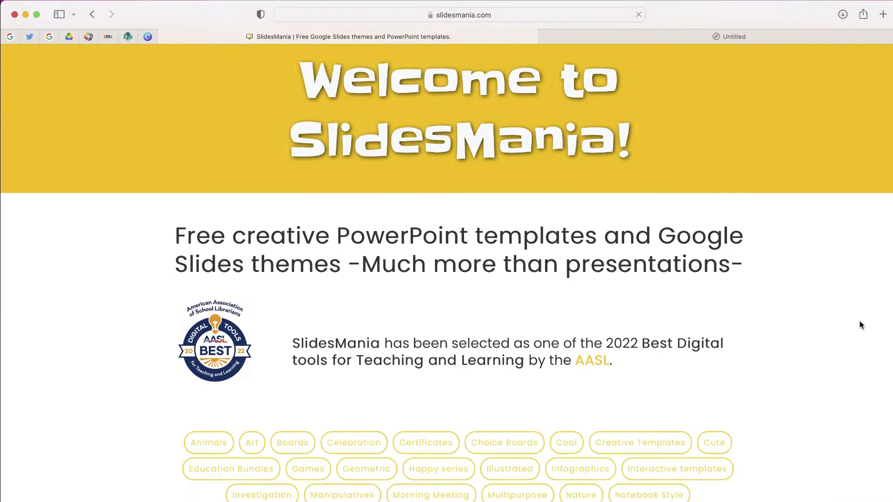
scroll(860, 325, down, 3)
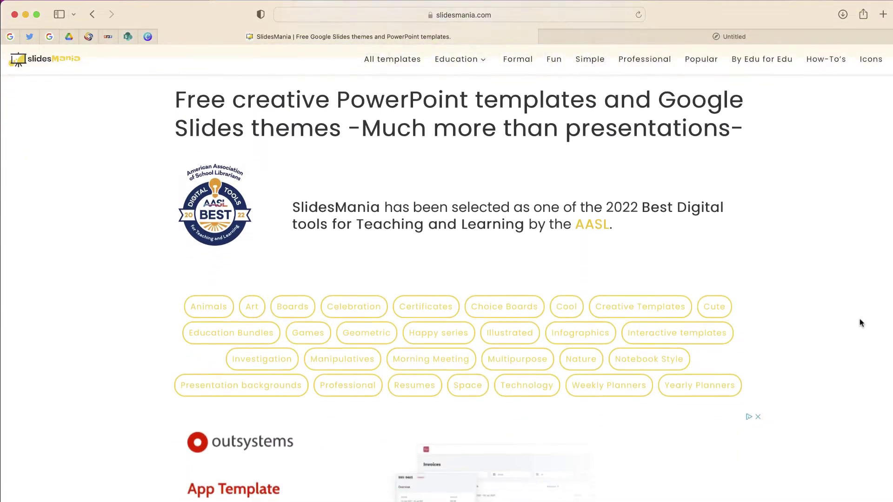
scroll(861, 325, down, 2)
scroll(861, 325, down, 2)
scroll(860, 325, down, 2)
scroll(861, 319, down, 1)
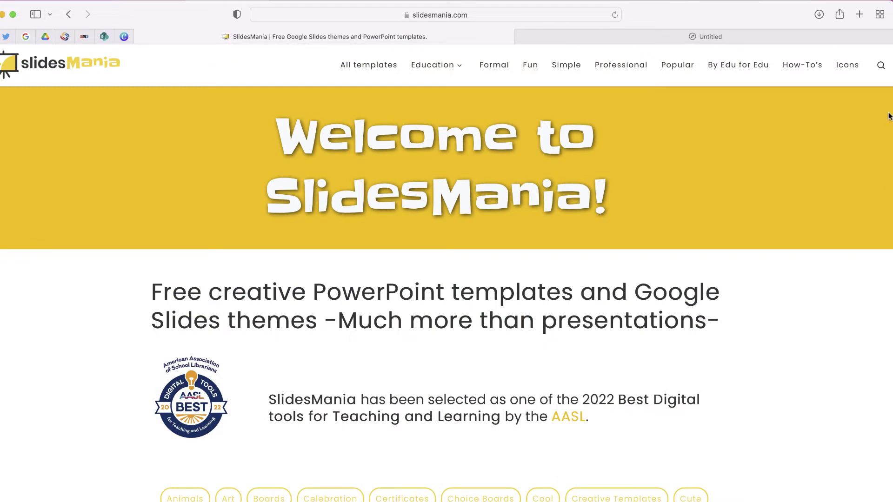
- Search SlidesMania for 'harry potter' to list its Harry Potter templates
click(881, 64)
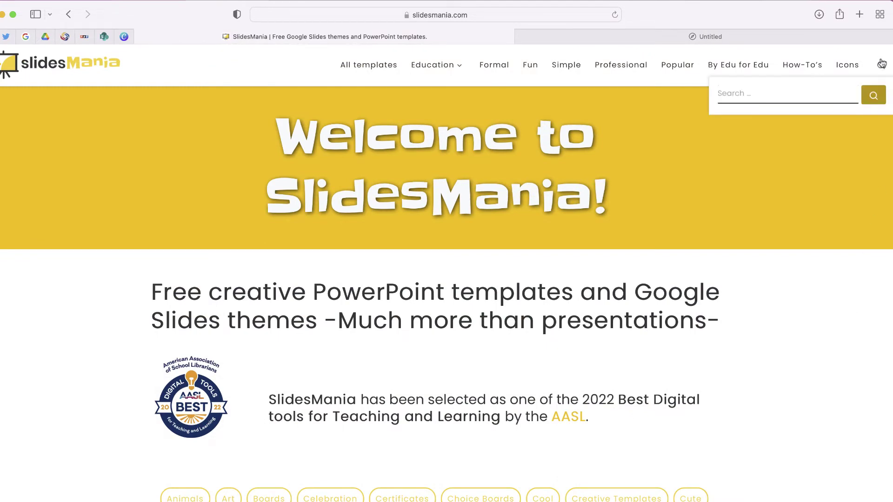
click(771, 94)
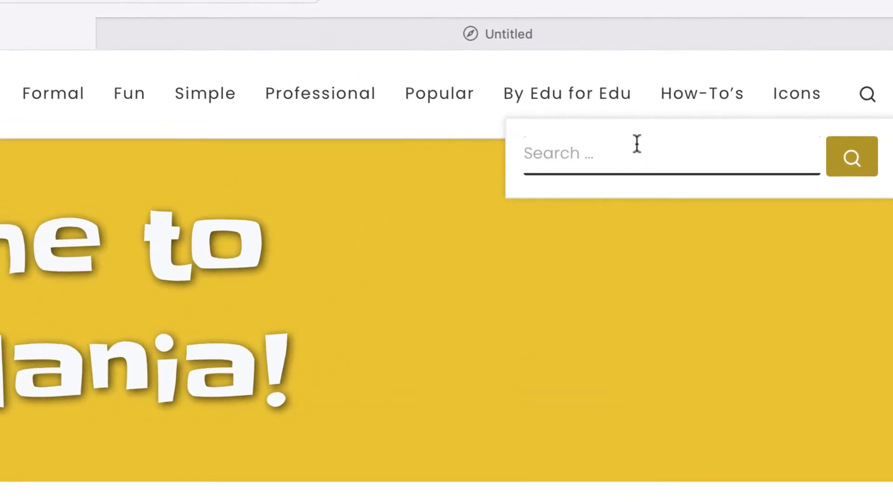
text(harry p)
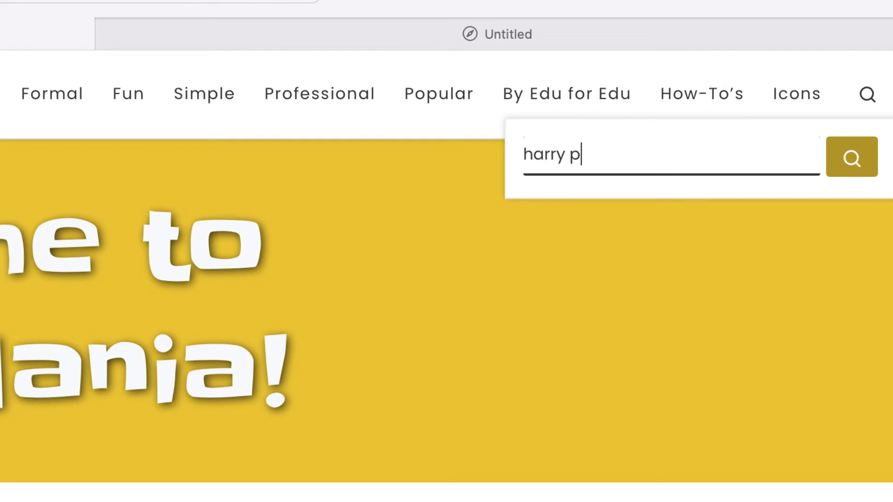
text(otter)
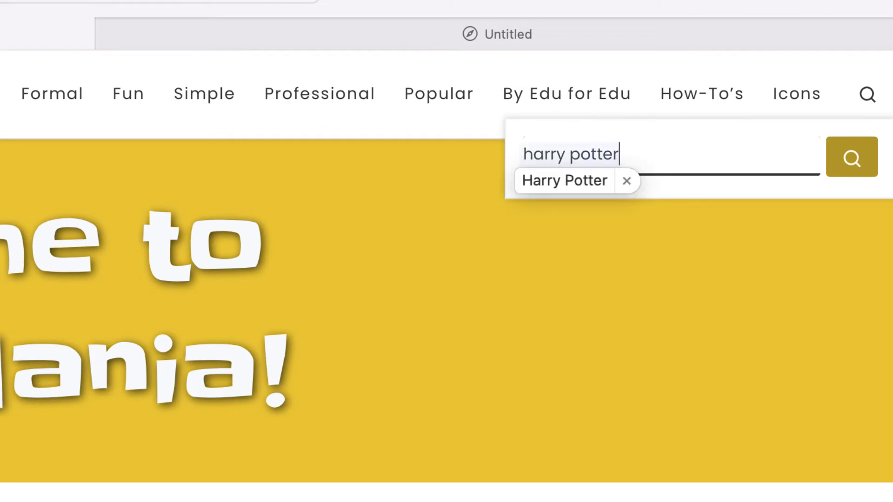
click(852, 157)
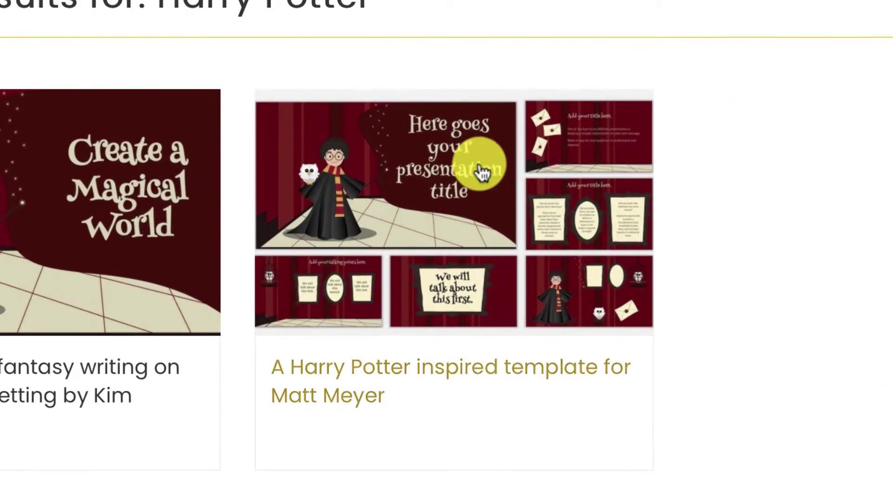
- Open the Harry Potter inspired template page and flip through its preview slides
click(470, 199)
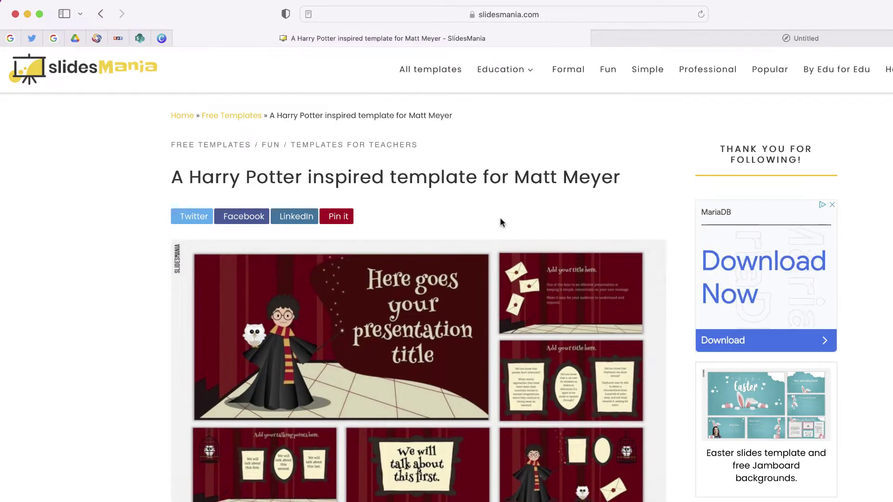
scroll(500, 218, down, 5)
scroll(500, 223, down, 5)
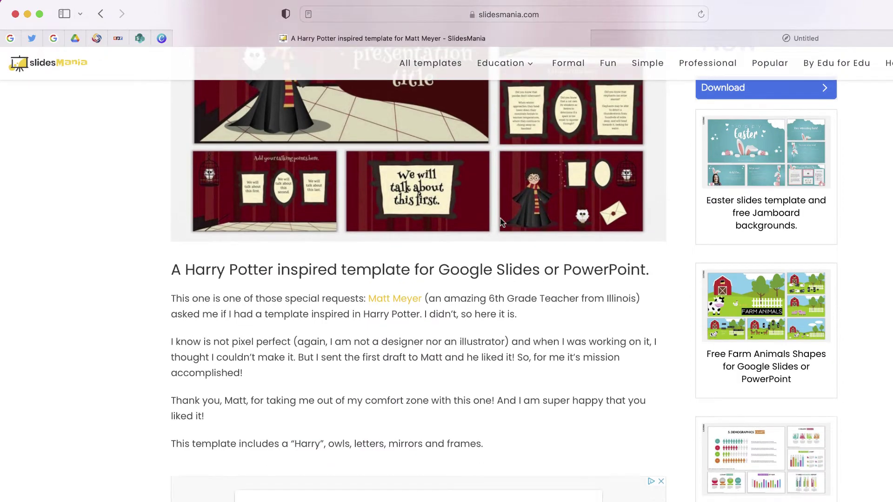
scroll(500, 222, down, 5)
scroll(501, 222, down, 5)
scroll(500, 222, down, 5)
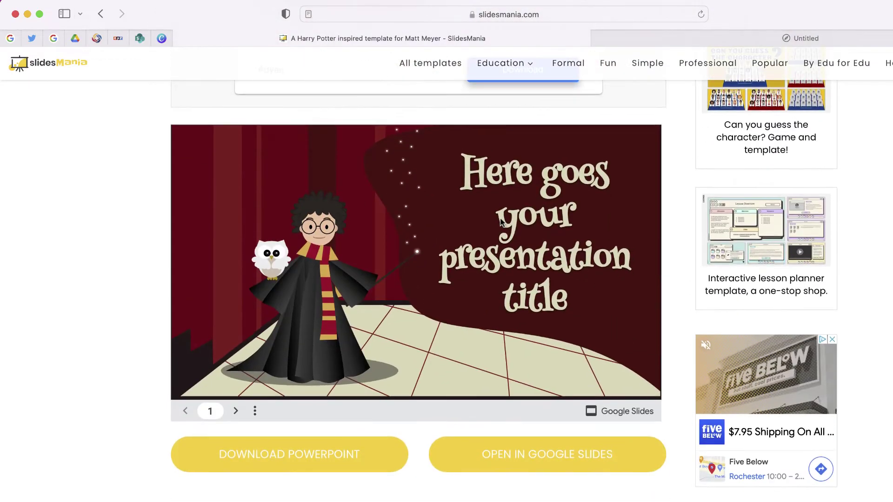
click(236, 411)
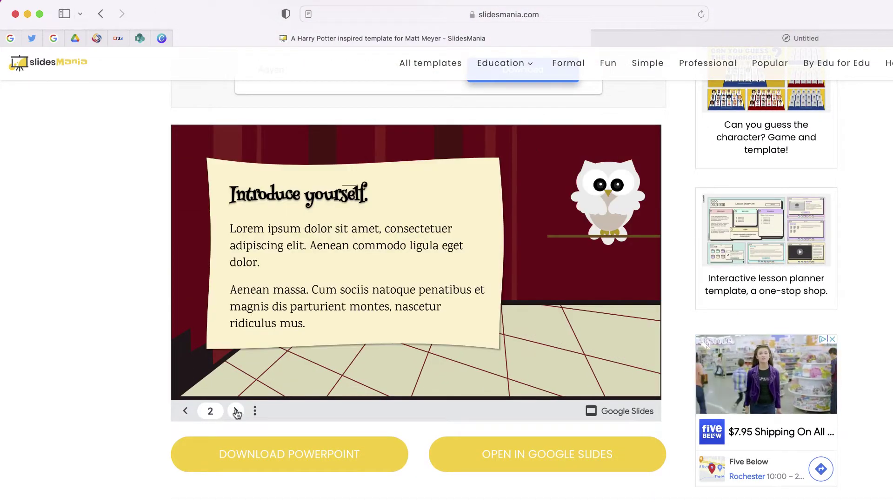
click(235, 411)
click(186, 412)
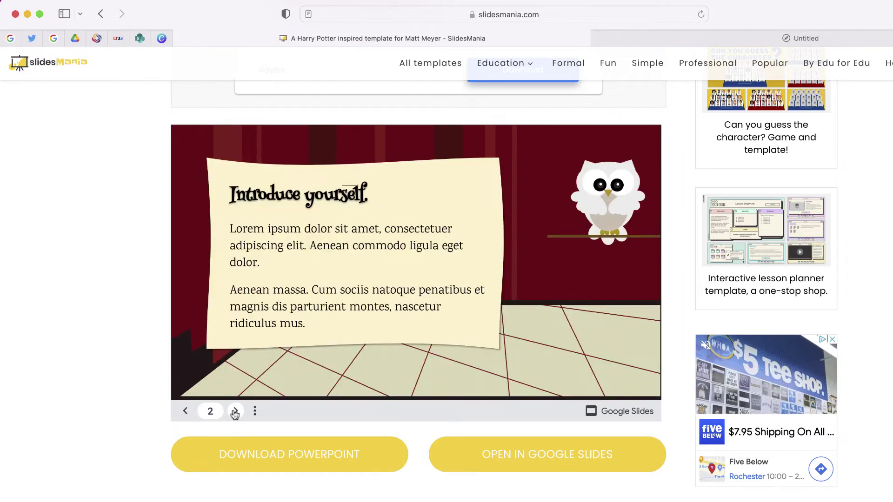
click(236, 411)
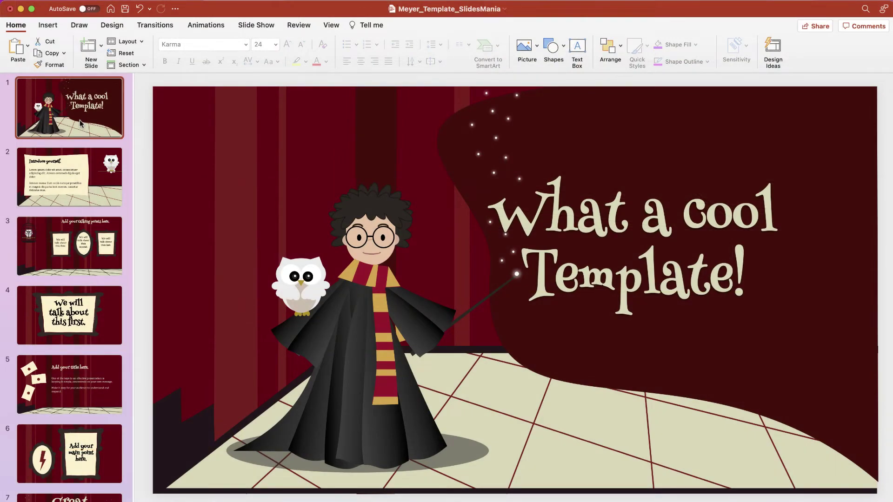
- Browse slides 1–6 in the thumbnail pane, then bring up slide 12, the Credits slide
click(558, 310)
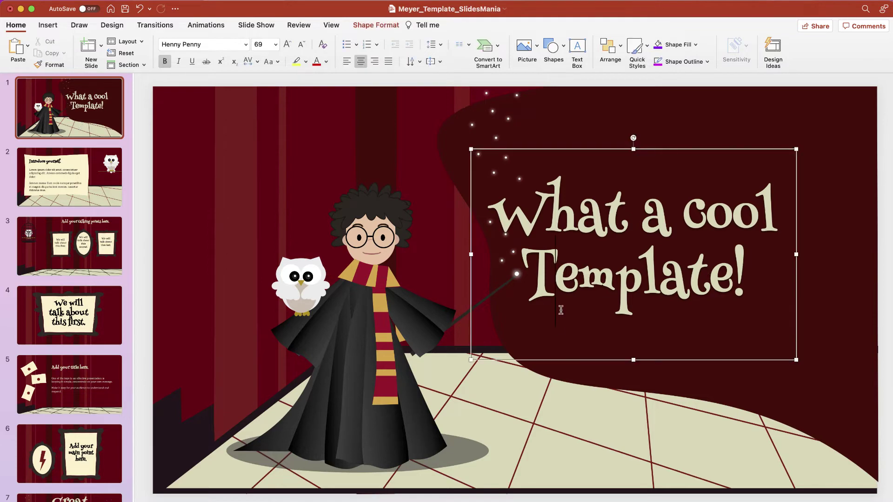
click(68, 179)
click(415, 282)
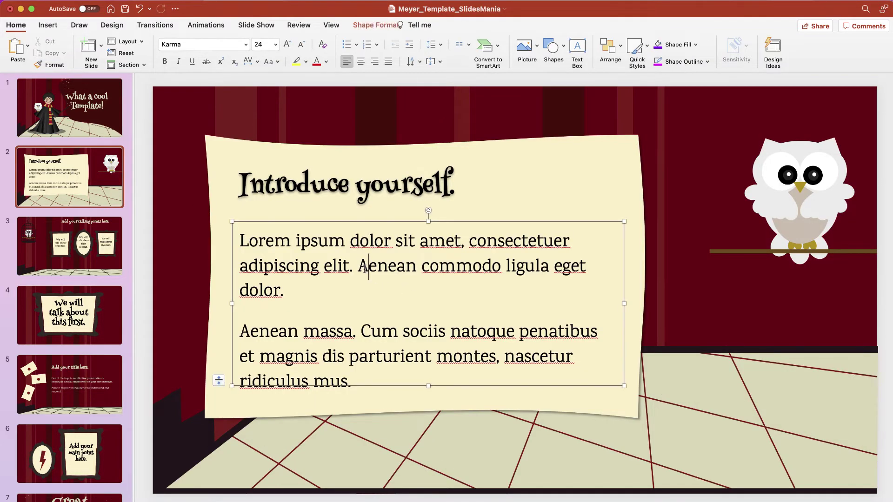
click(70, 246)
click(70, 315)
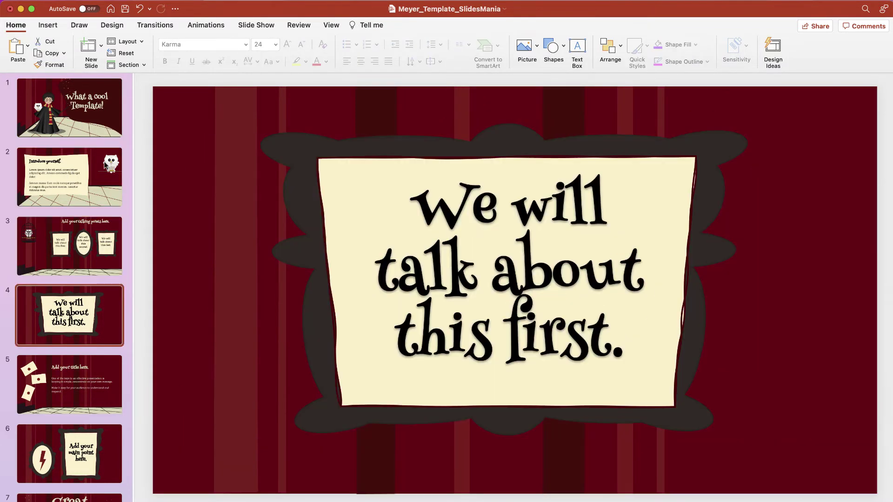
click(111, 125)
click(69, 454)
scroll(69, 453, down, 5)
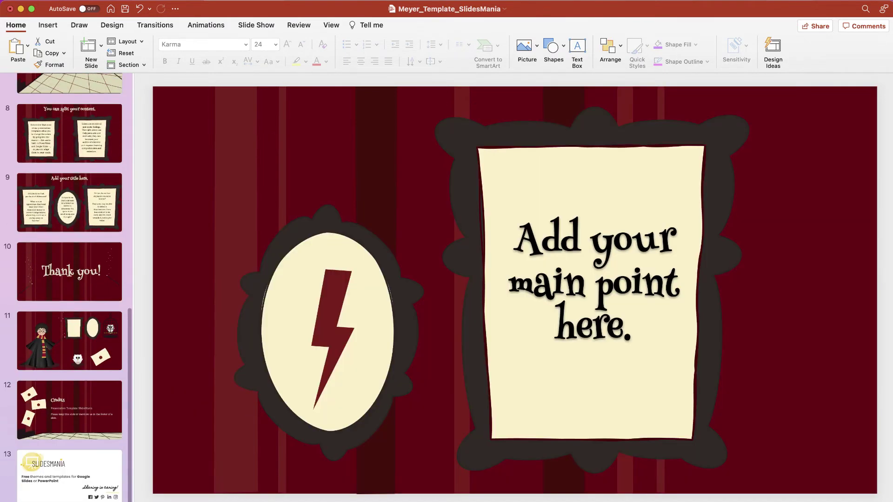
scroll(70, 453, down, 3)
click(69, 447)
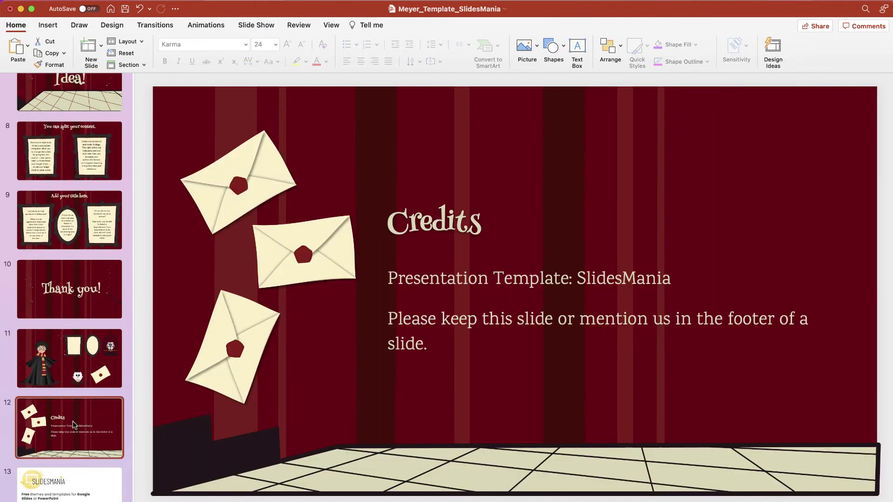